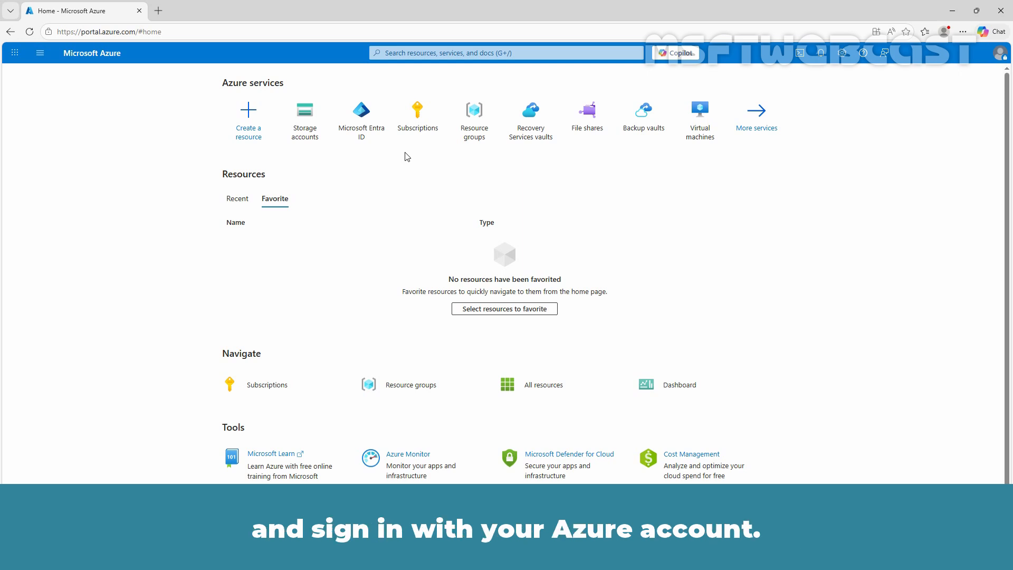
- Find the storage accounts and open the Data protection settings of the gjstorageacc account
click(427, 53)
text(storage)
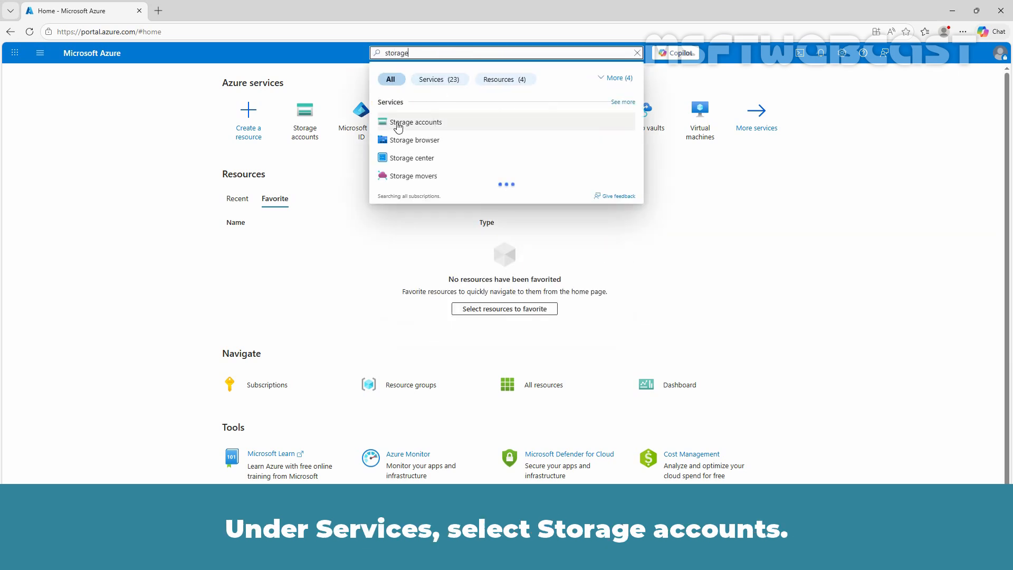
click(398, 123)
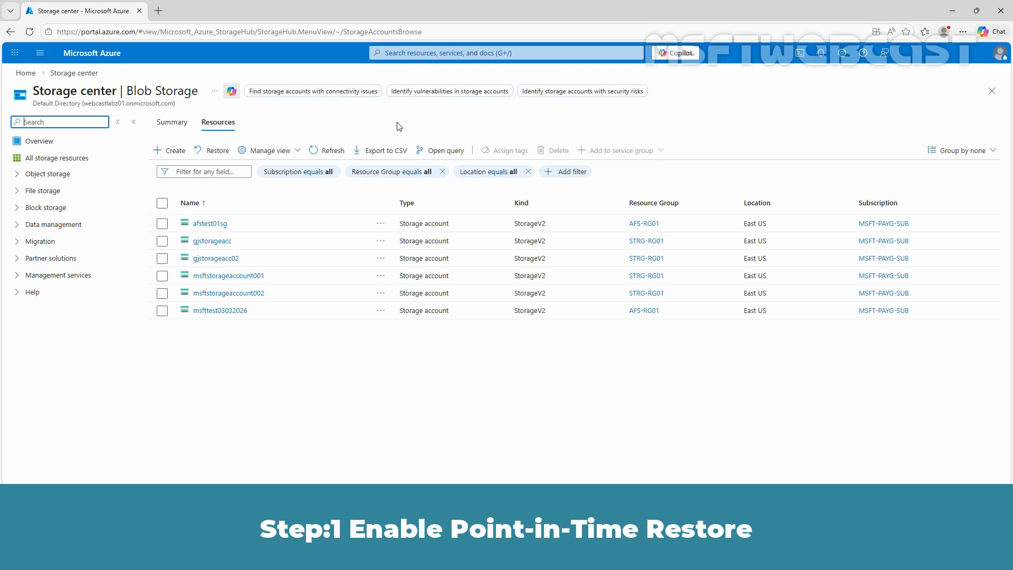
click(207, 243)
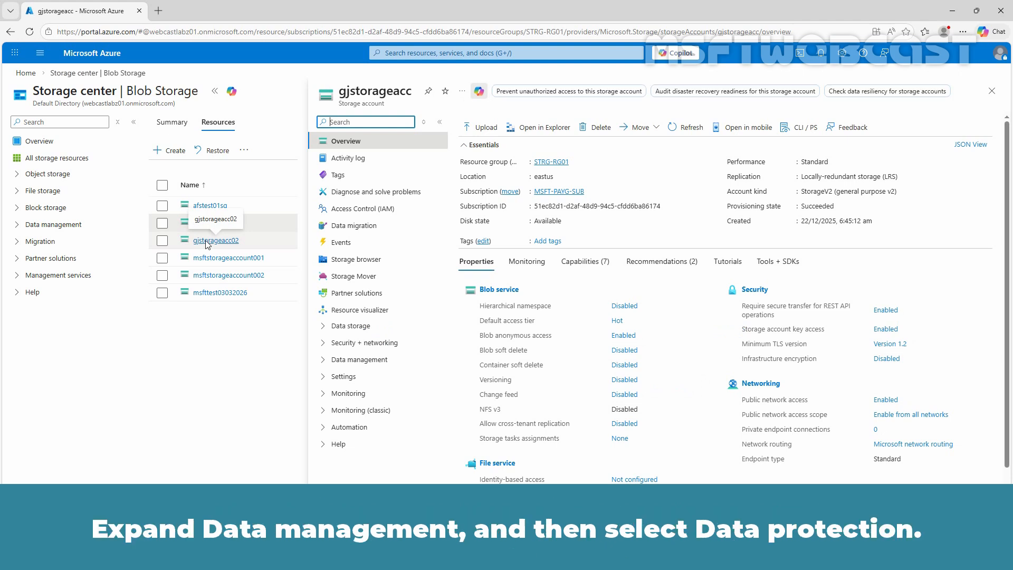
click(326, 361)
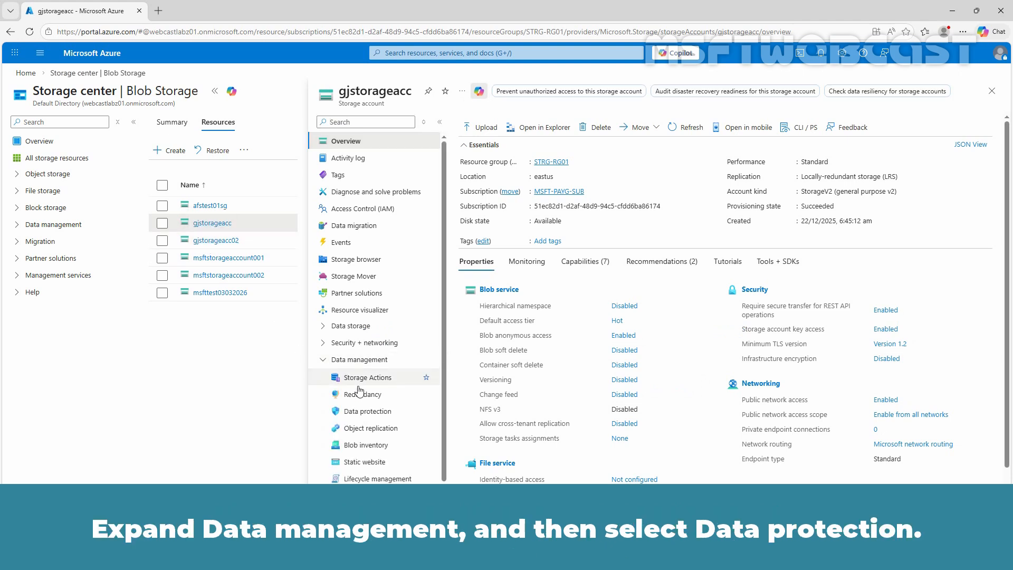
click(368, 411)
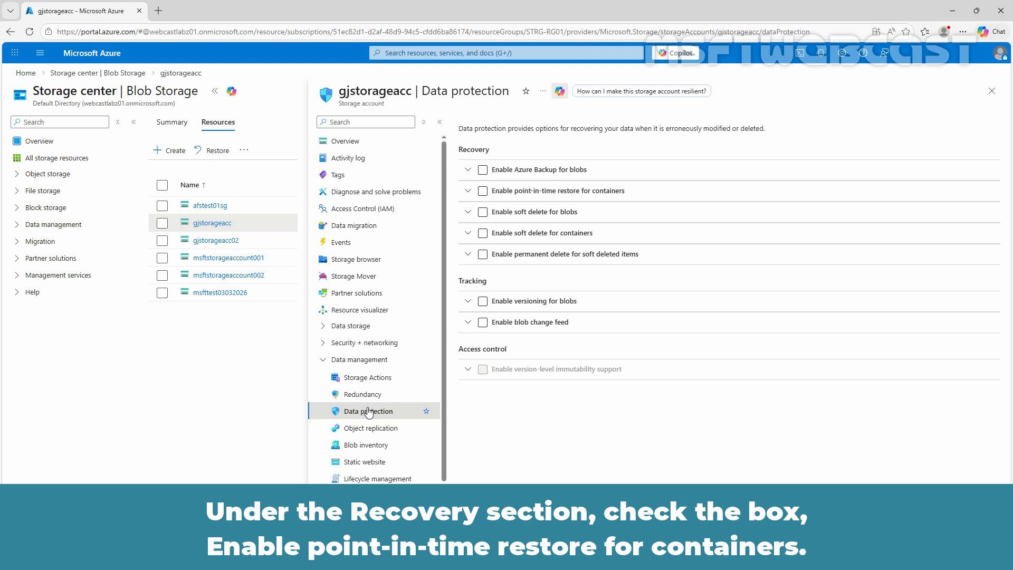
- Enable point-in-time restore for containers with a maximum restore point of 2 days and blob soft delete of 3 days, and save
click(483, 192)
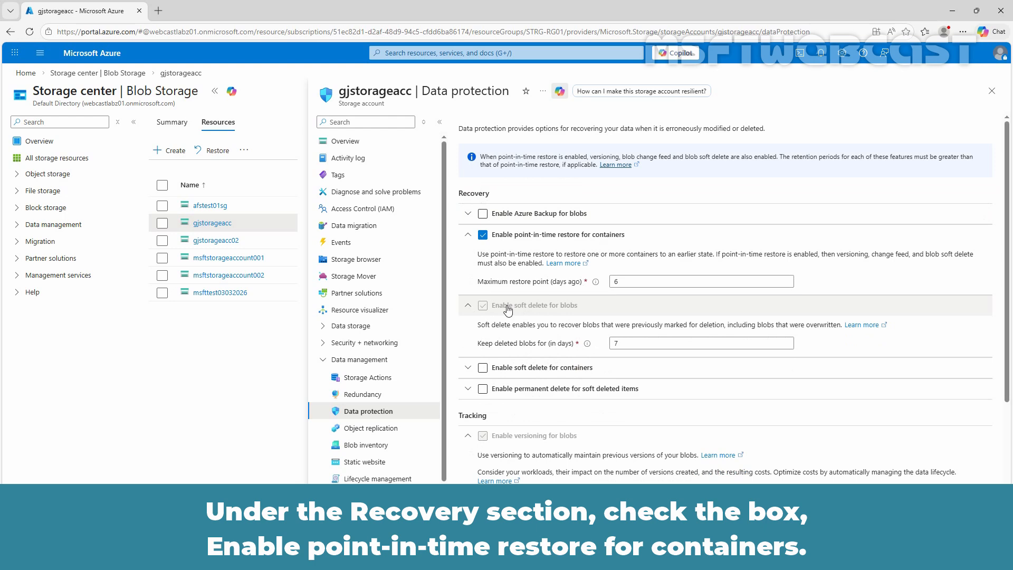
scroll(540, 317, down, 3)
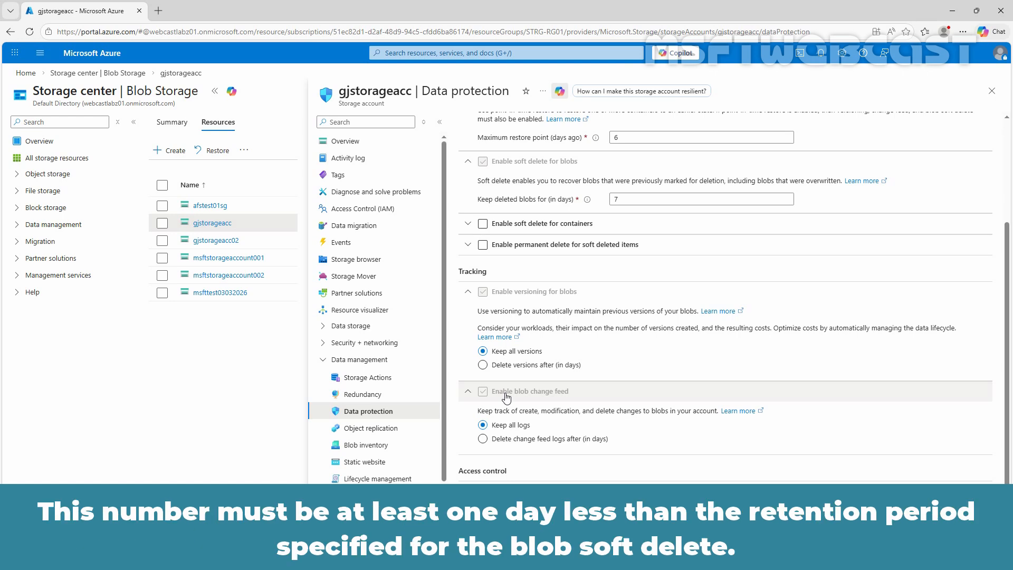
scroll(507, 397, up, 3)
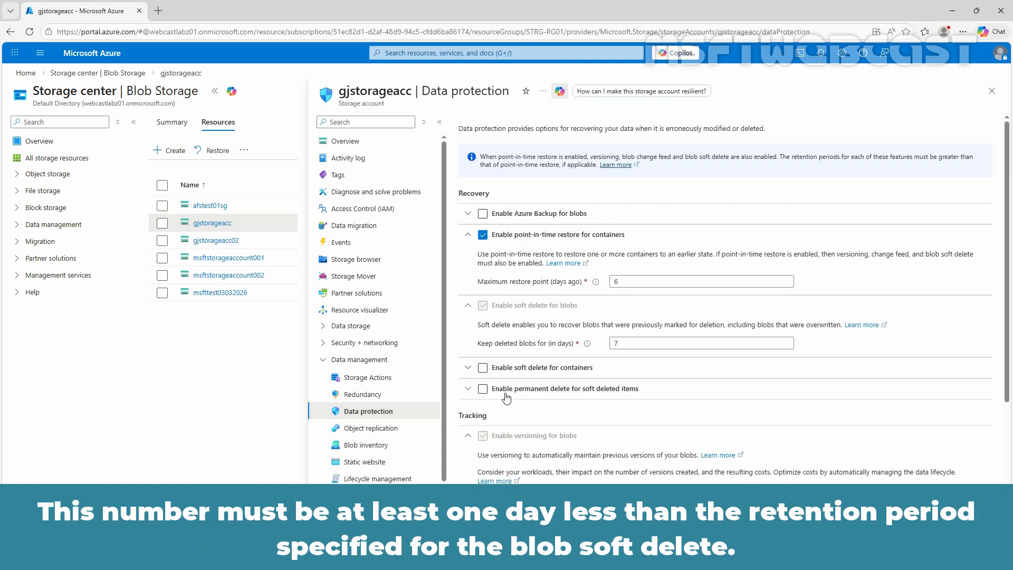
double_click(616, 282)
text(2)
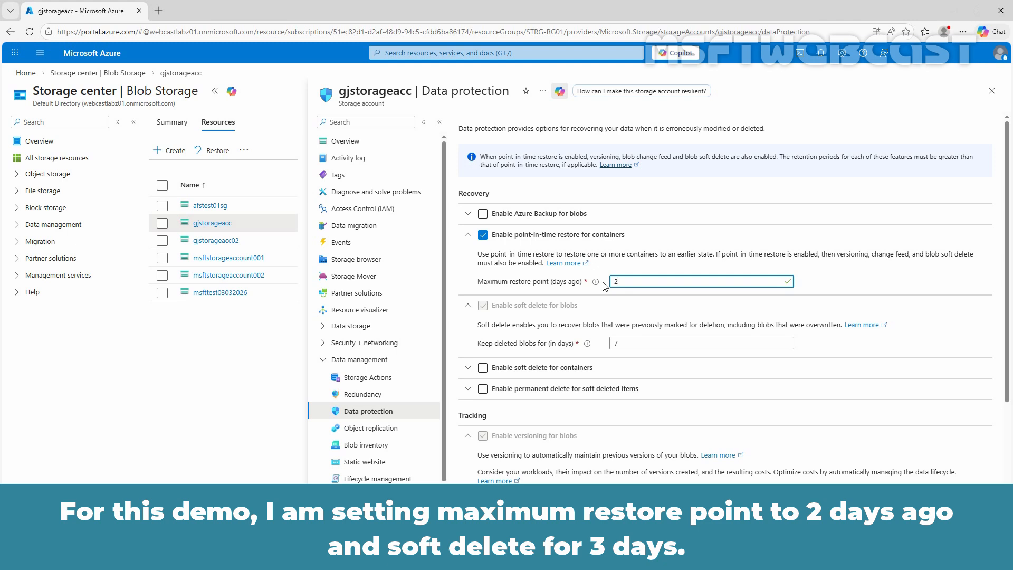
double_click(610, 343)
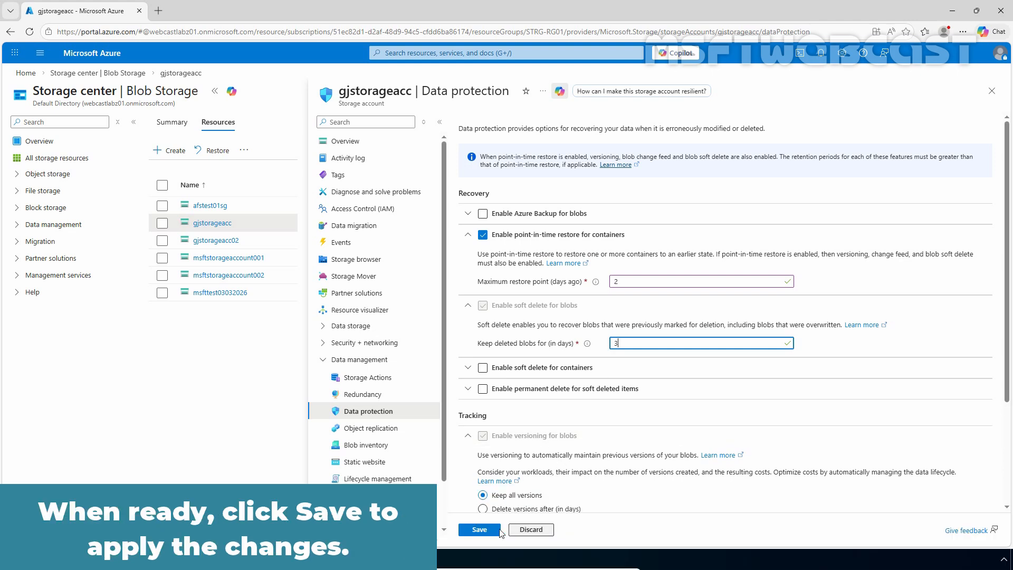
click(480, 530)
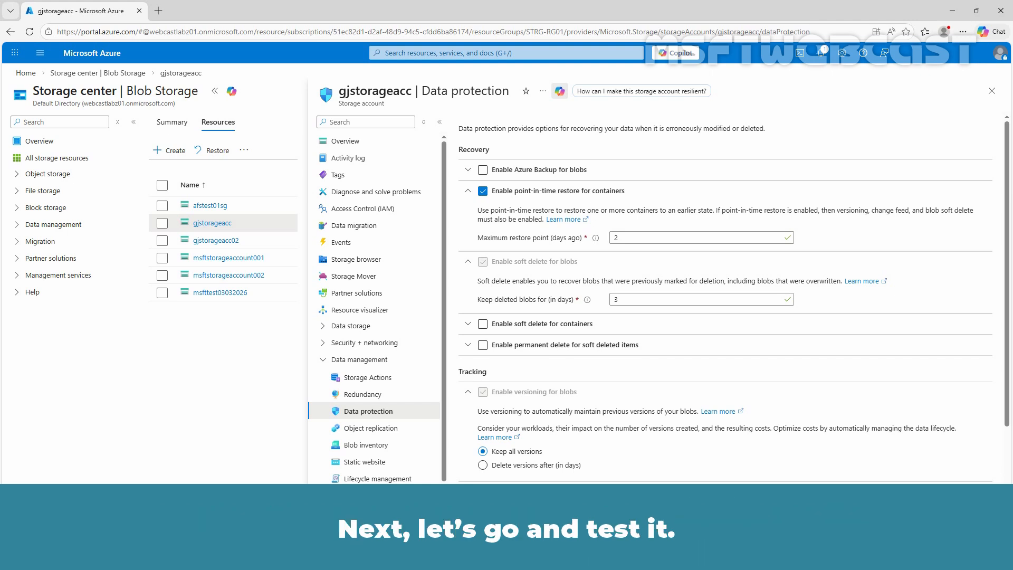
- Upload the commands.txt file from the Documents folder into the storage account's test-container
click(346, 327)
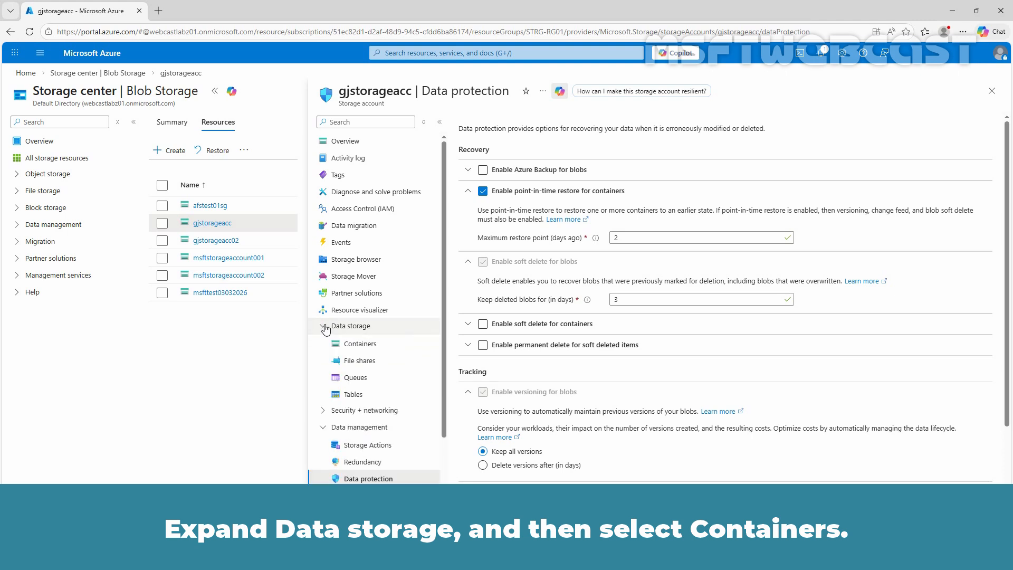
click(367, 346)
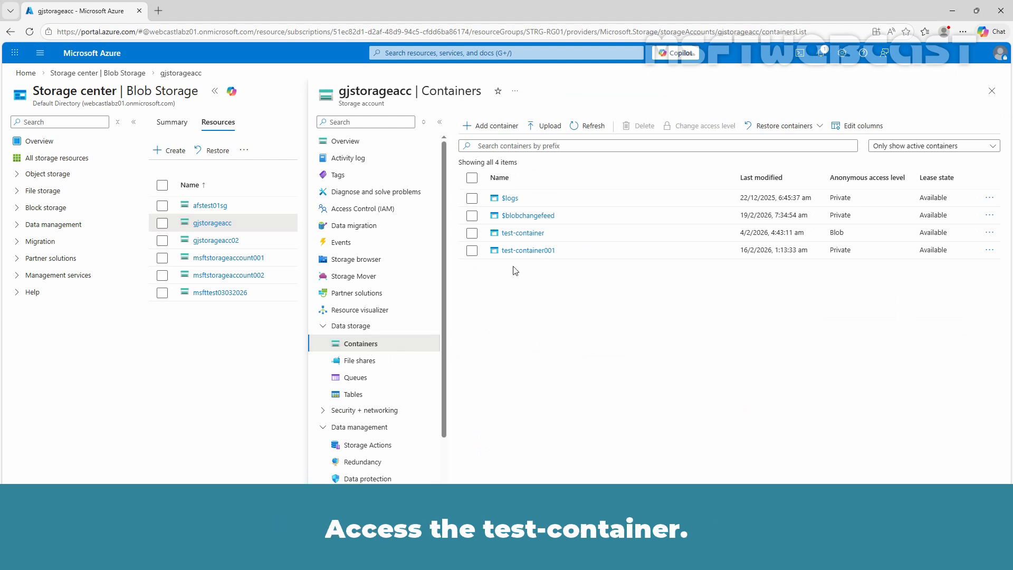
click(522, 234)
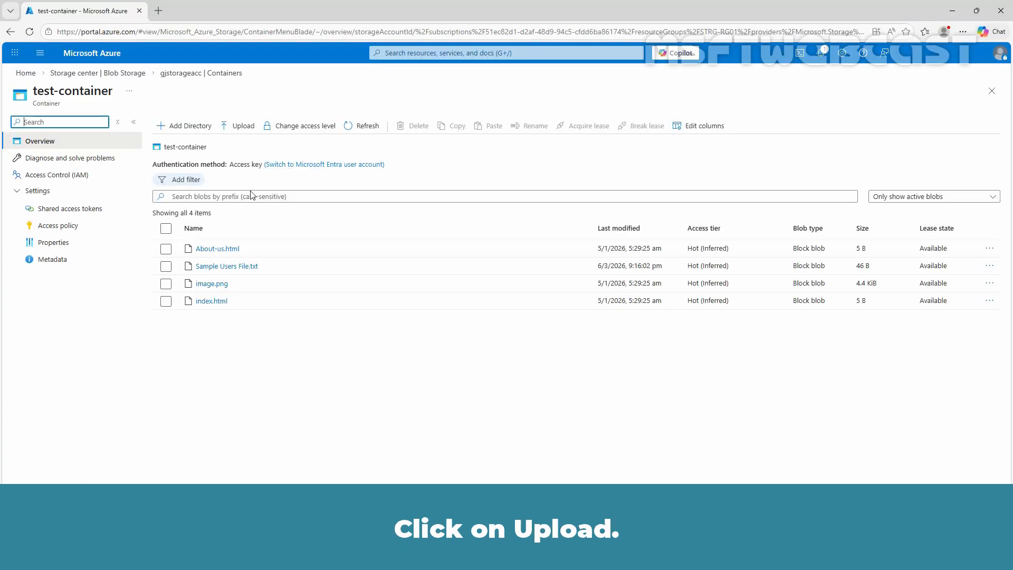
click(245, 128)
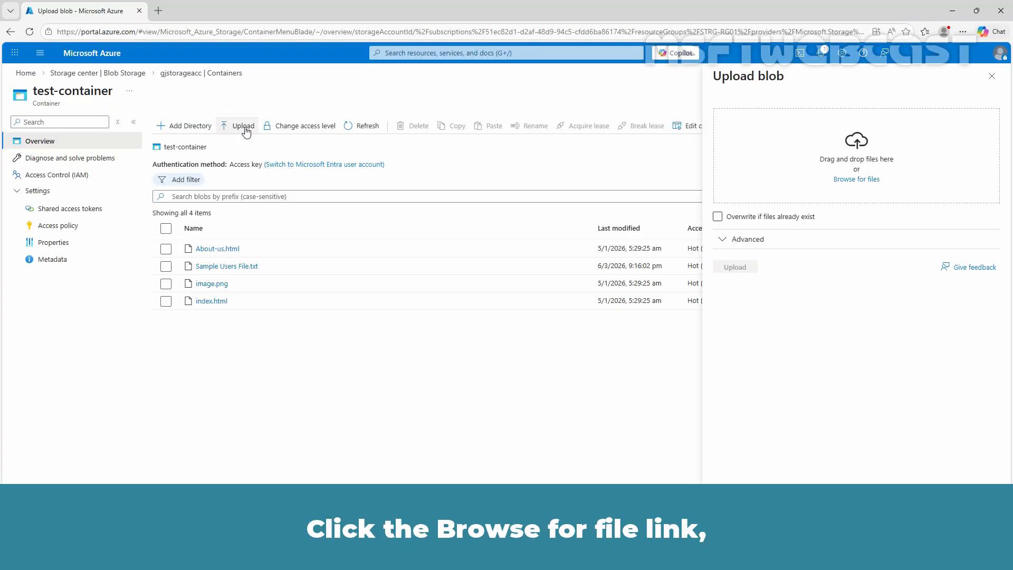
click(854, 180)
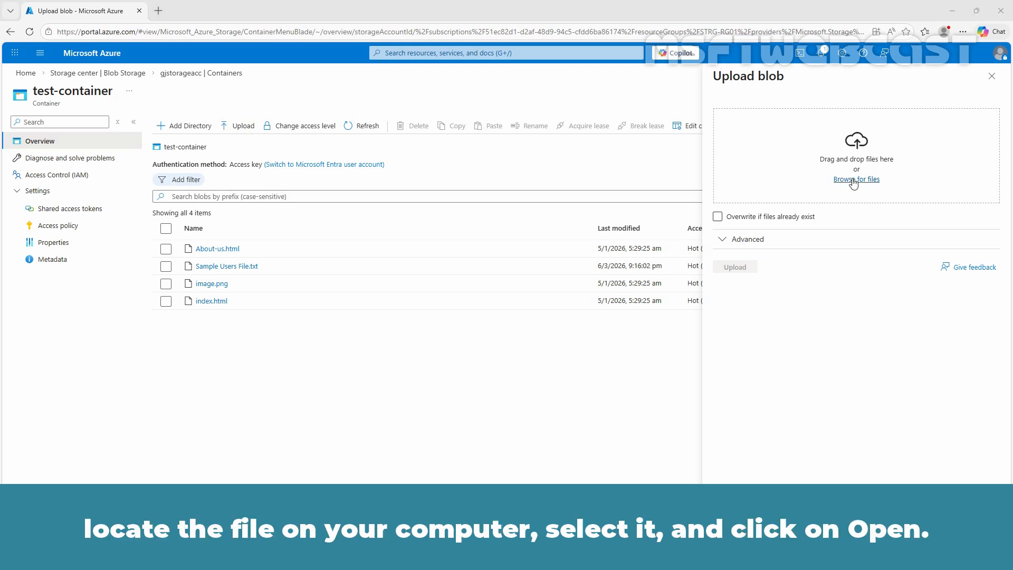
click(181, 82)
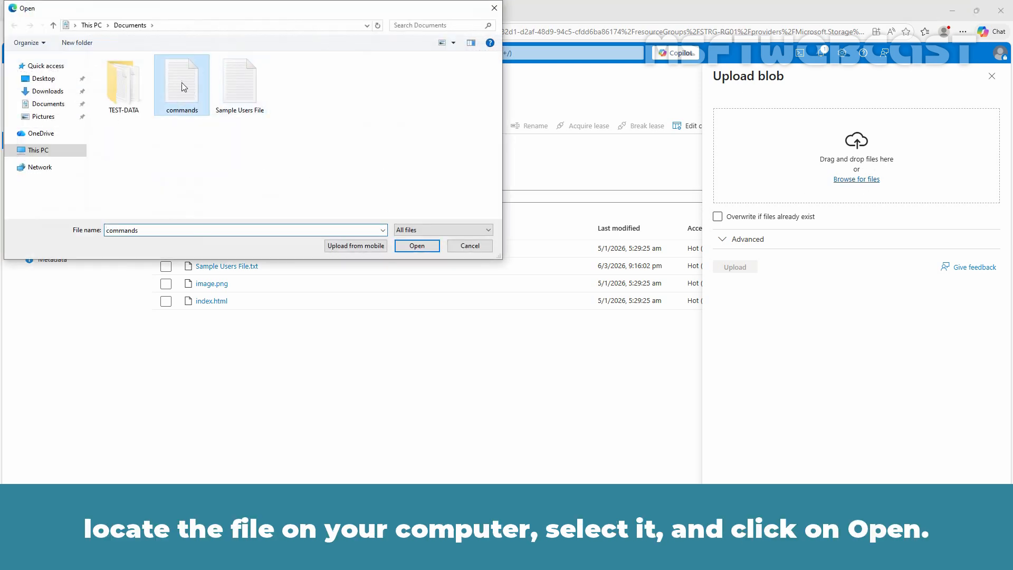
click(417, 246)
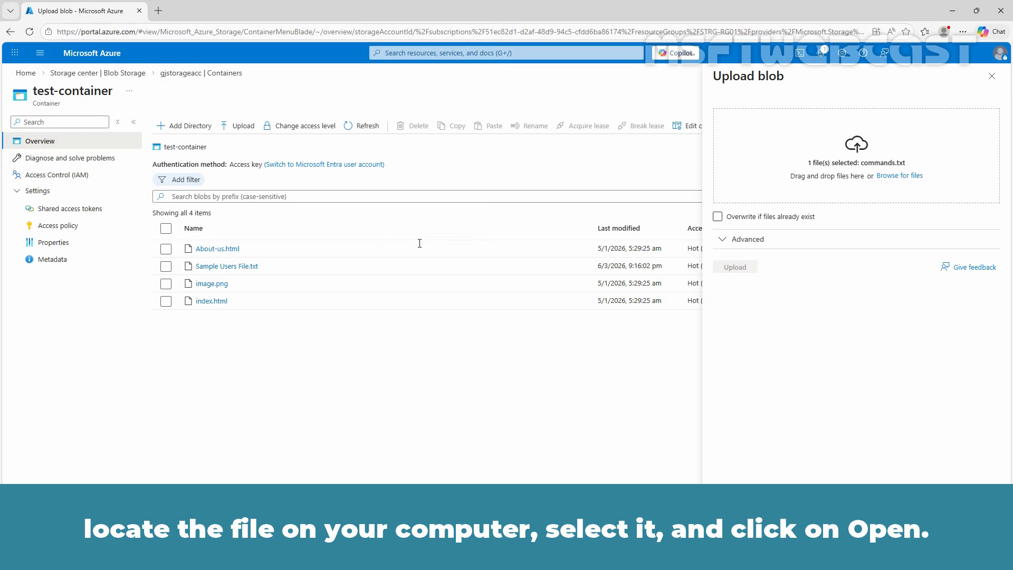
click(736, 268)
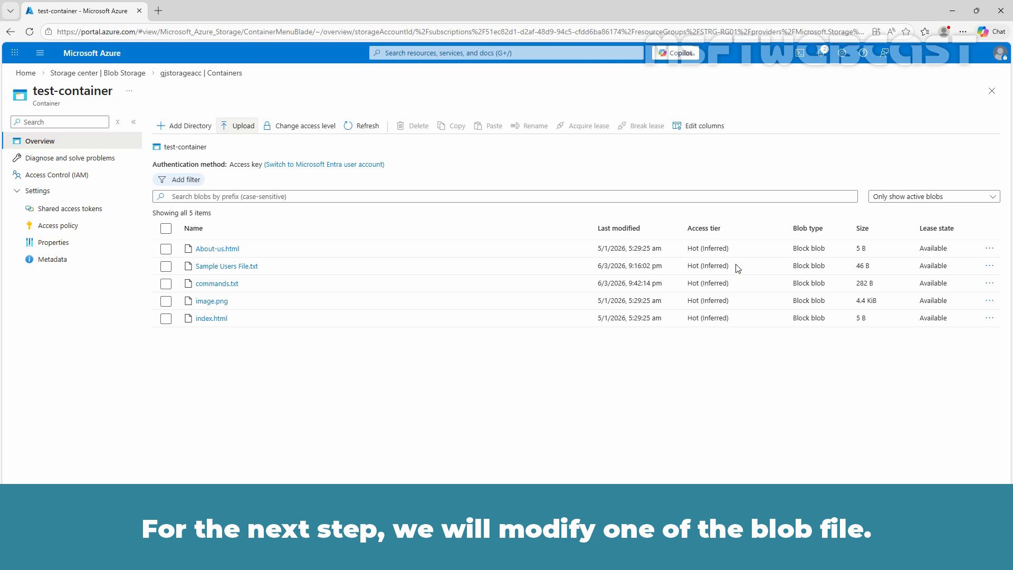
- Delete the first two lines, Test User1 and Test User2, from the Sample Users File.txt blob and save it
click(235, 267)
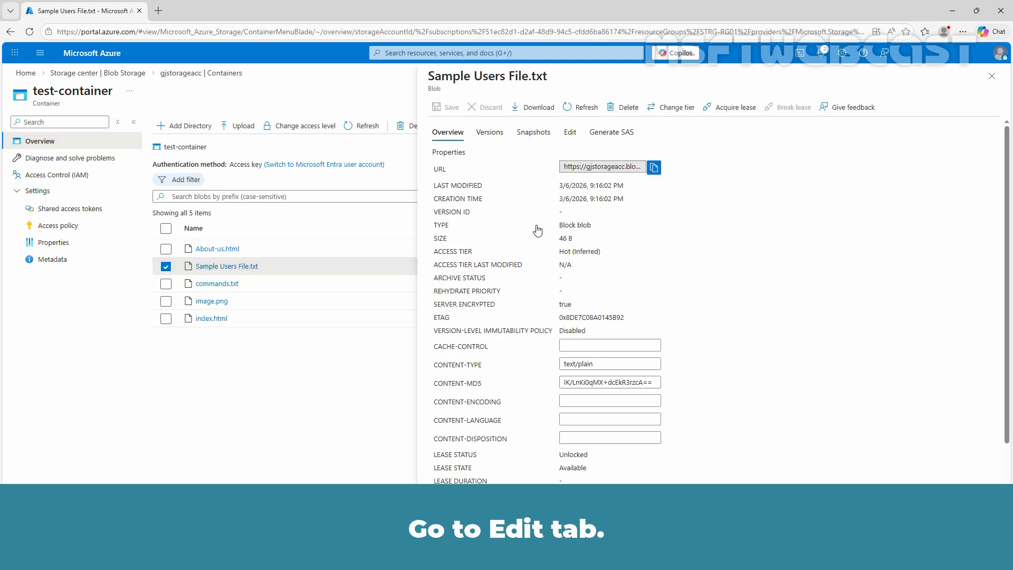
click(572, 138)
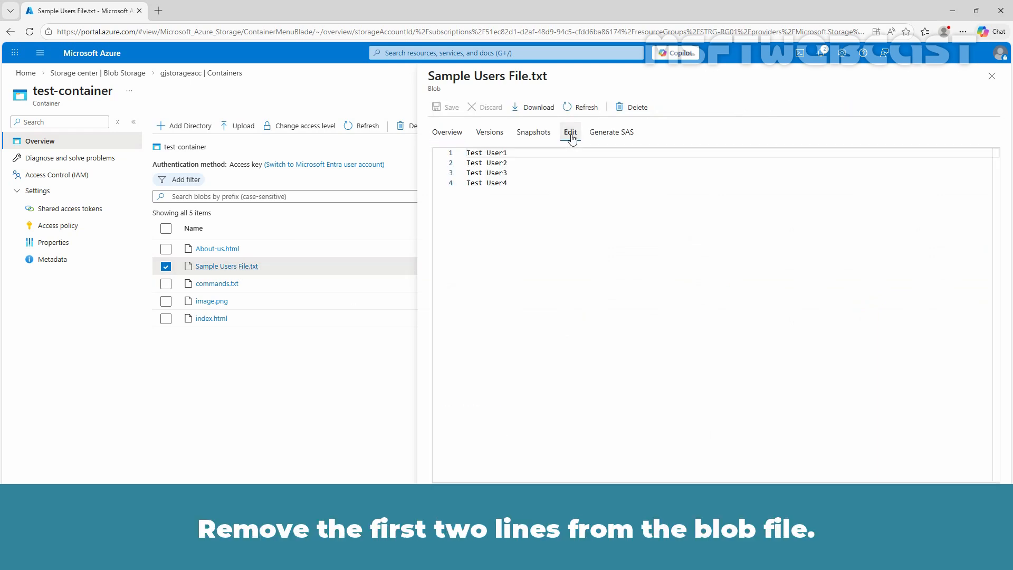
drag(507, 163, 467, 154)
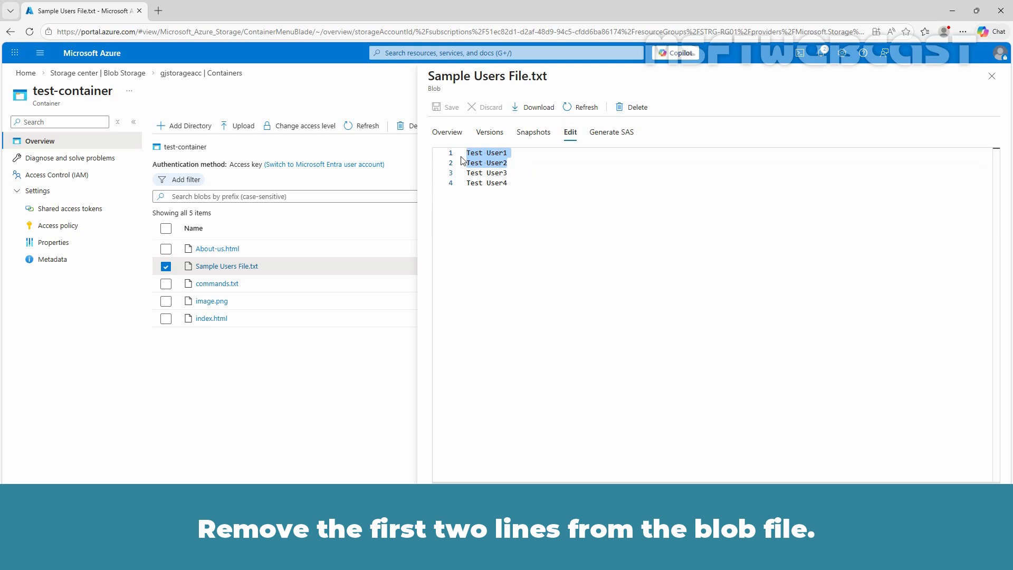
key(BackSpace)
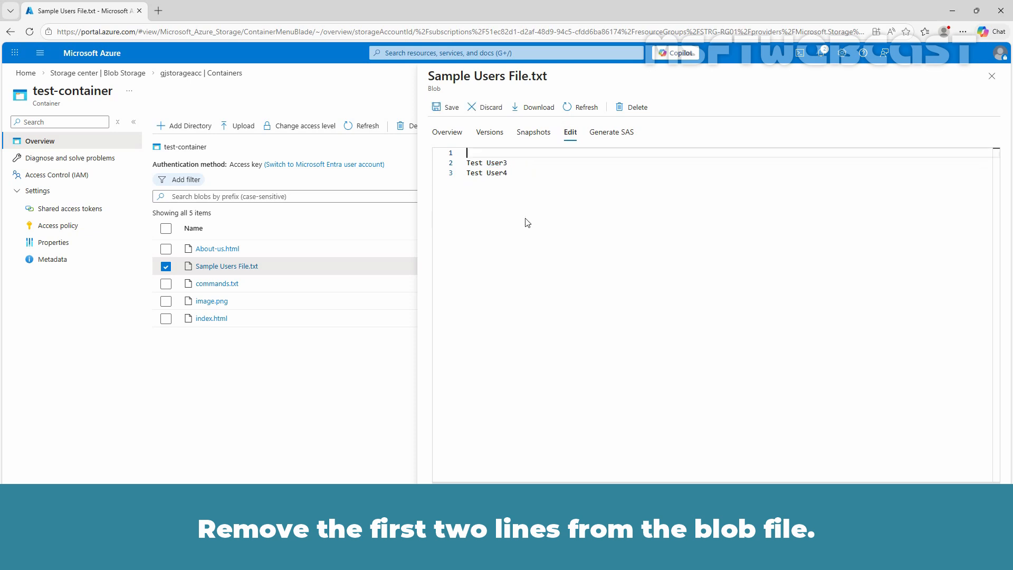
click(448, 109)
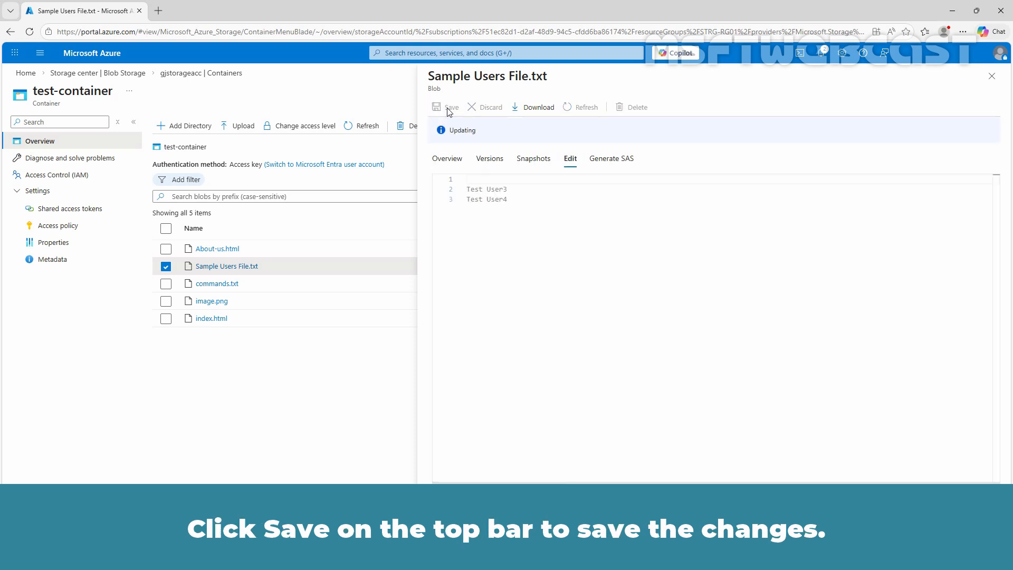
- Download the earlier version of Sample Users File.txt to check its contents, and close the tab it opens in
click(487, 160)
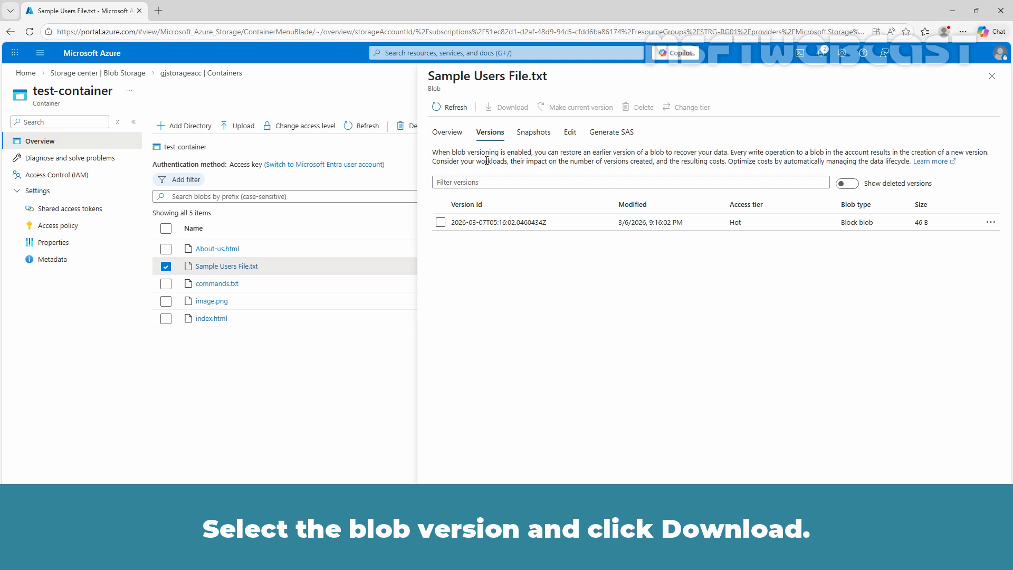
click(472, 222)
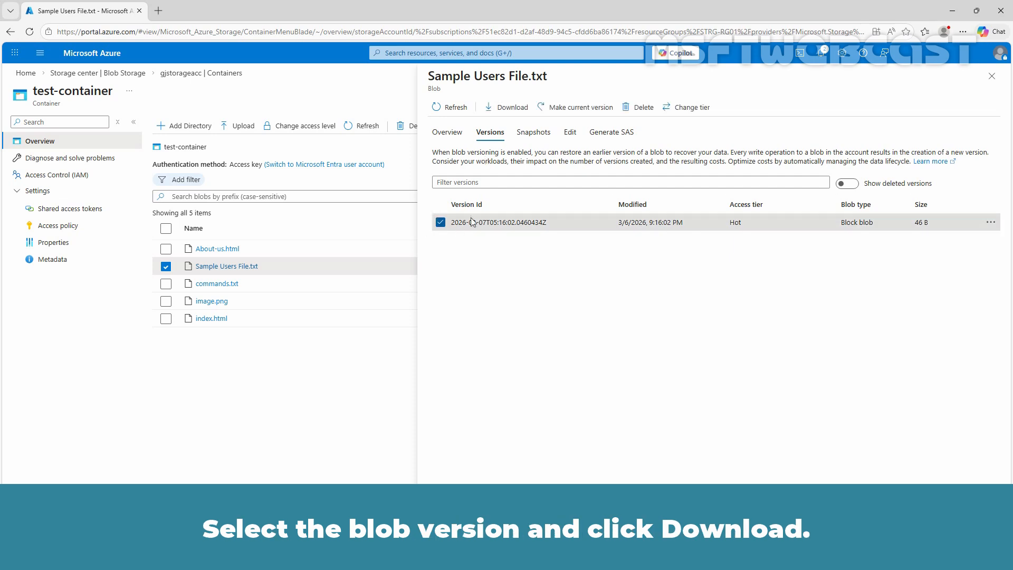
click(510, 107)
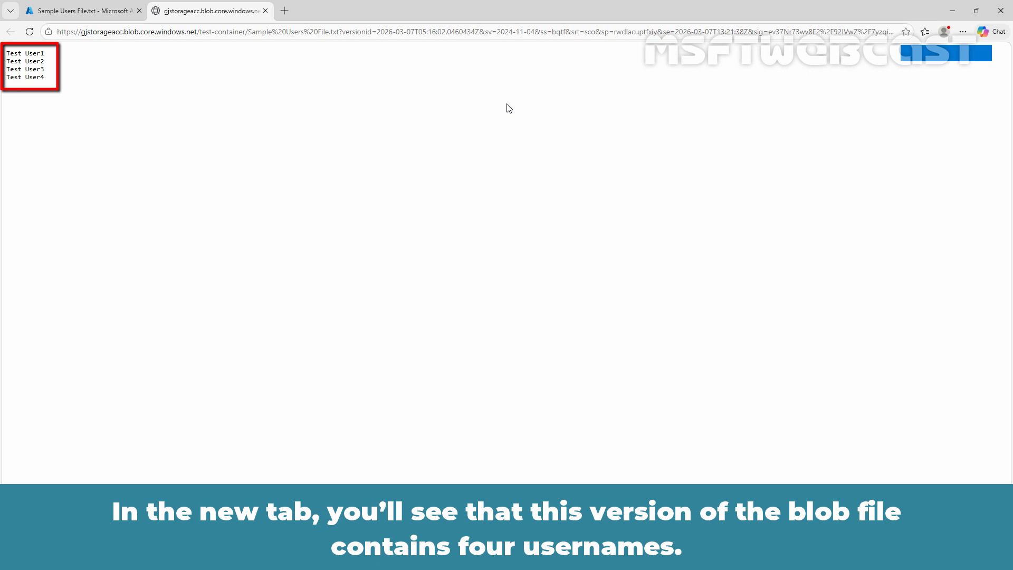
click(265, 11)
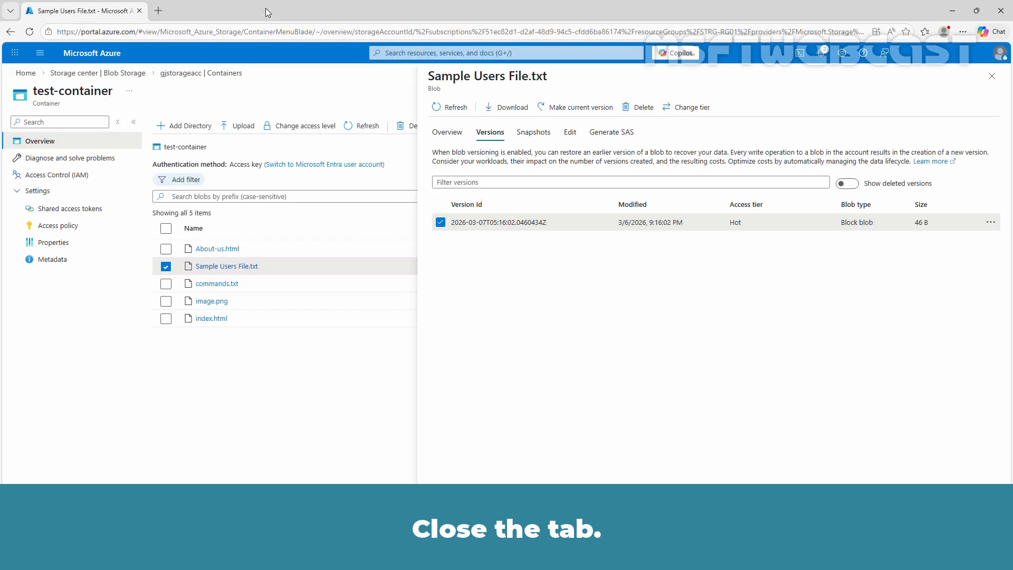
- Return to the gjstorageacc container list, select test-container and start a restore of the selected container
click(190, 73)
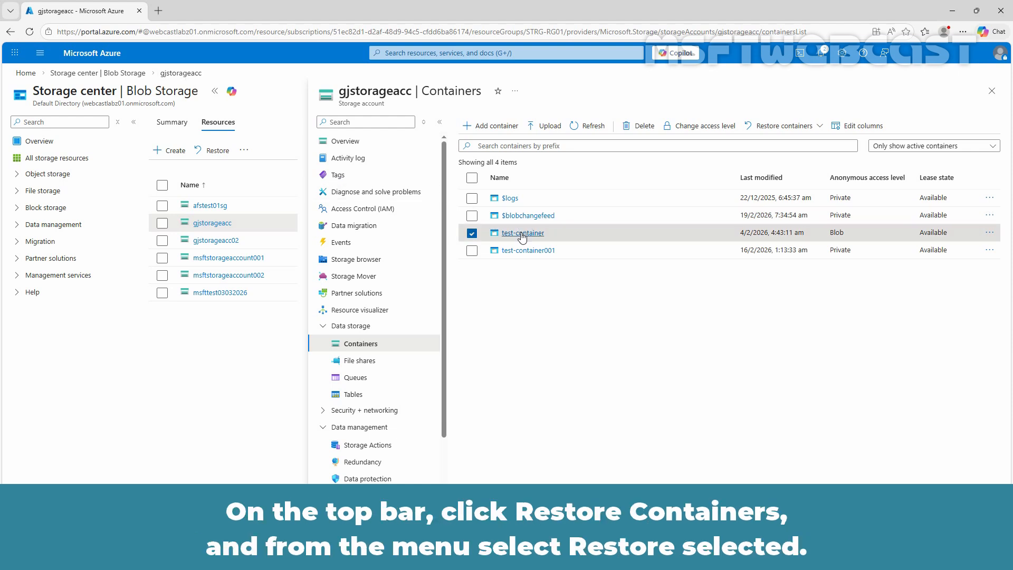
click(775, 129)
click(765, 146)
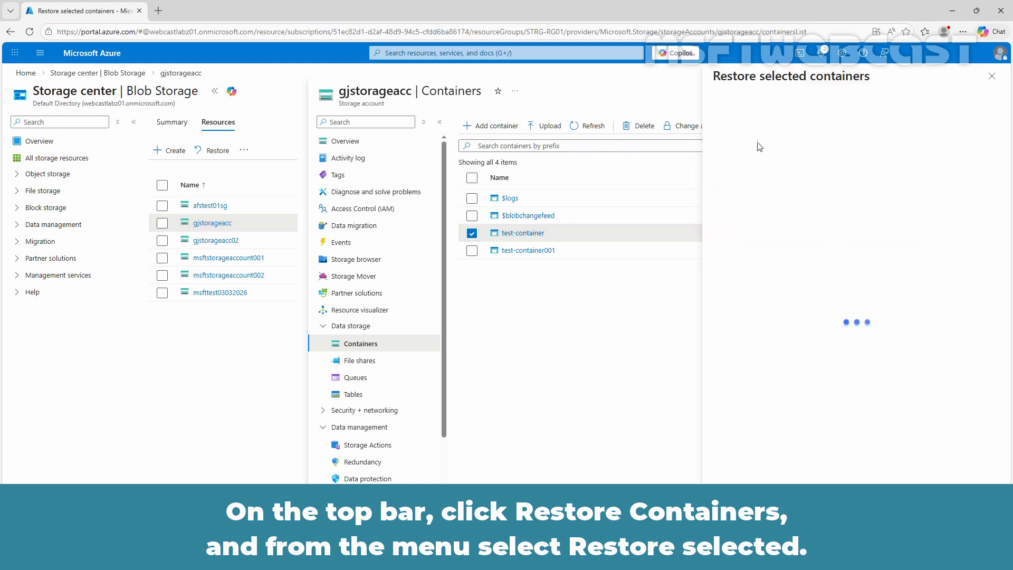
mouse_move(759, 147)
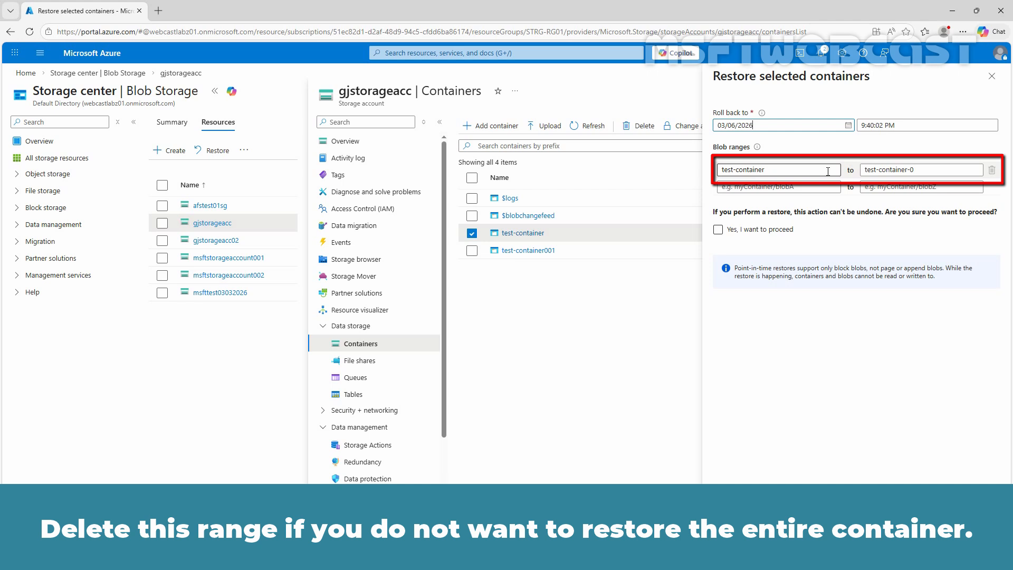
- Add a second blob range to the restore, from test-container/log3 to test-container/log5
key(ctrl+a)
key(ctrl+c)
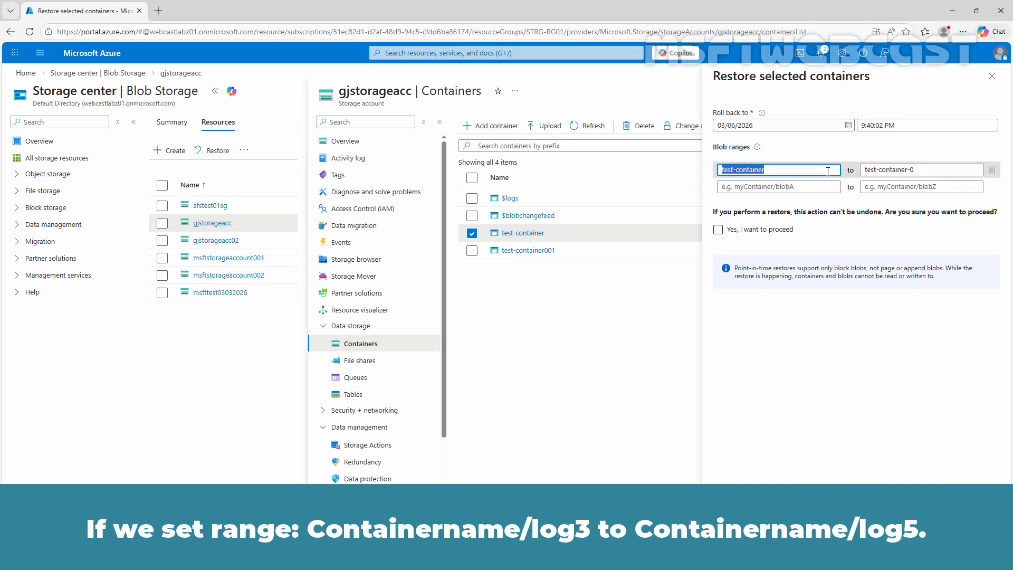
click(813, 188)
key(ctrl+v)
text(/log3)
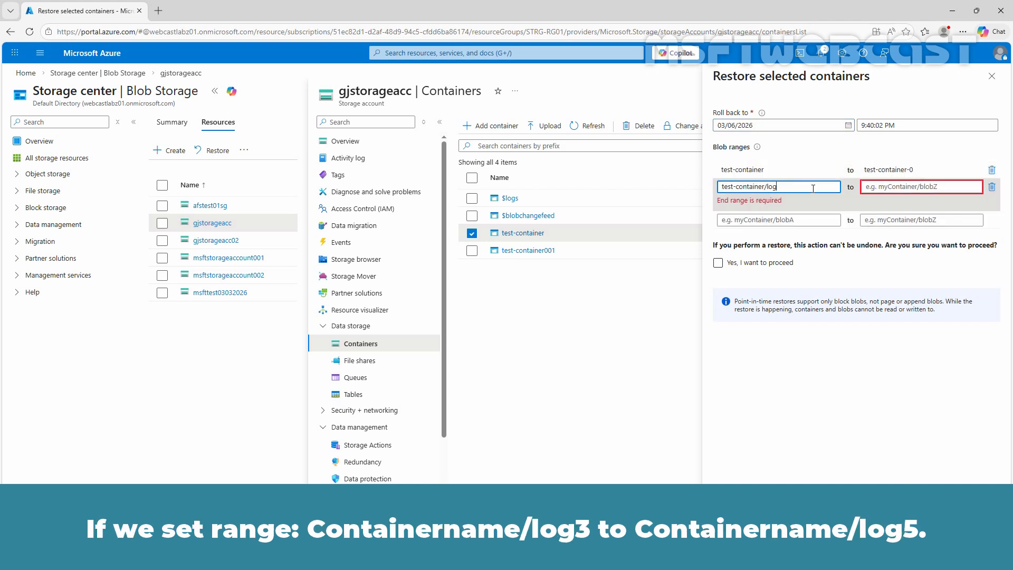
key(ctrl+a)
key(ctrl+c)
key(Tab)
key(ctrl+v)
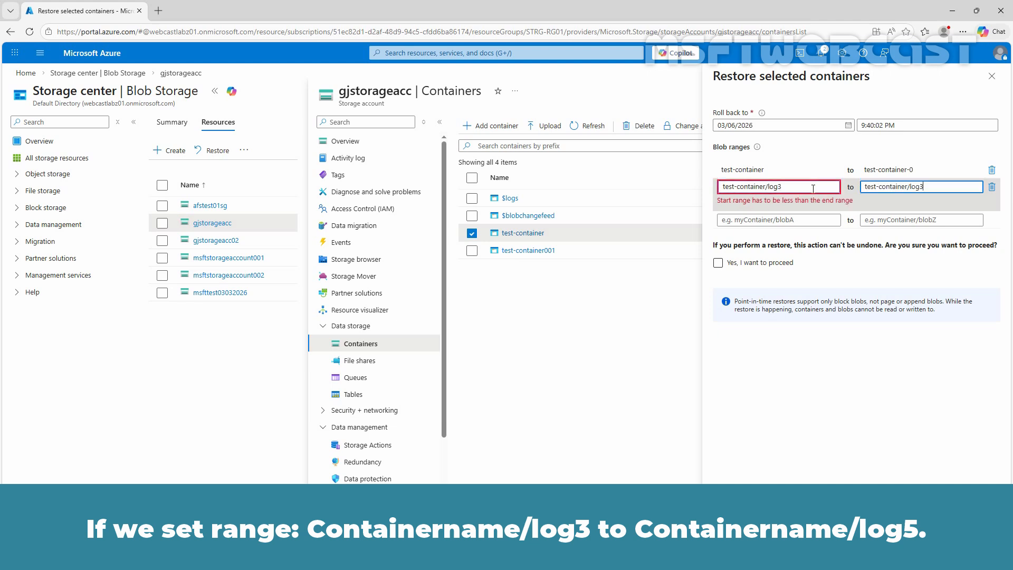
key(BackSpace)
text(5)
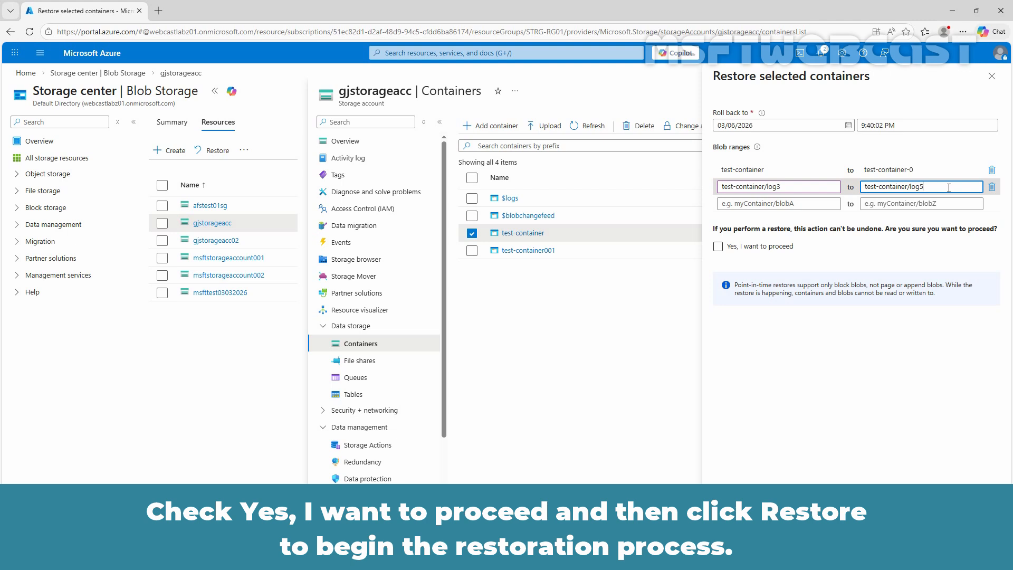
- Remove the test-container/log3 to test-container/log5 range from the restore and set the rollback time to 9:42:15 PM
click(992, 187)
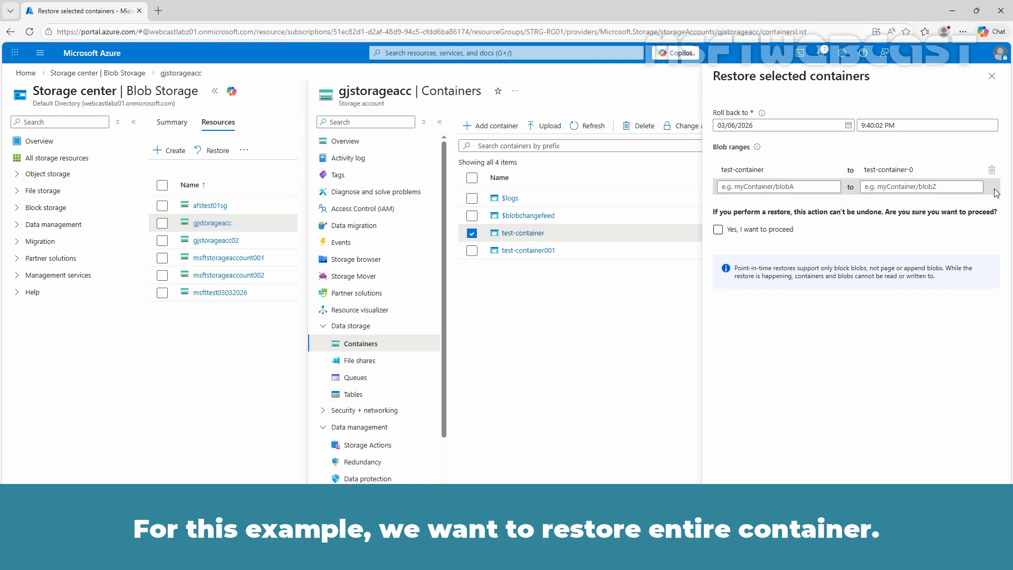
click(876, 125)
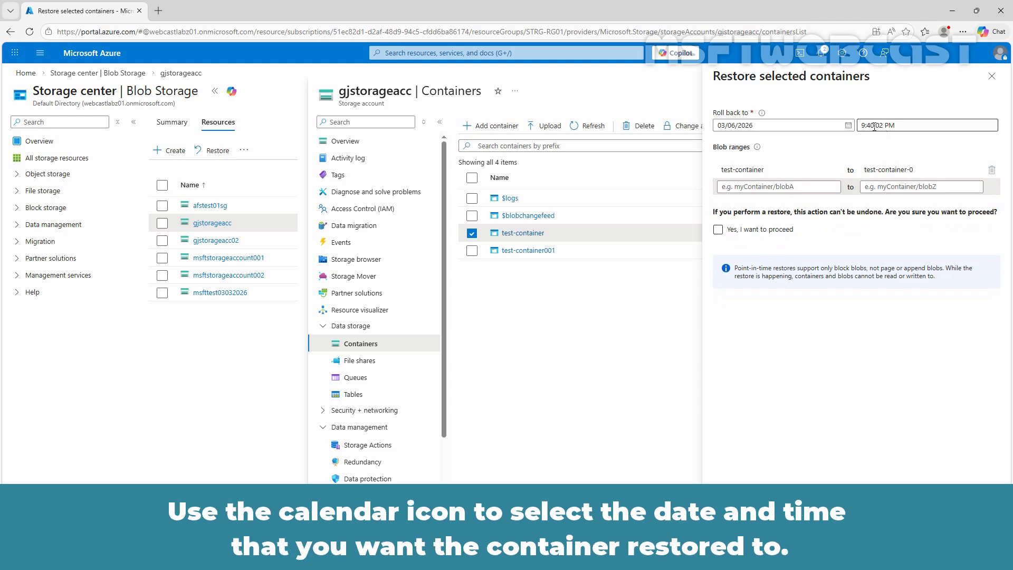
key(BackSpace)
text(2)
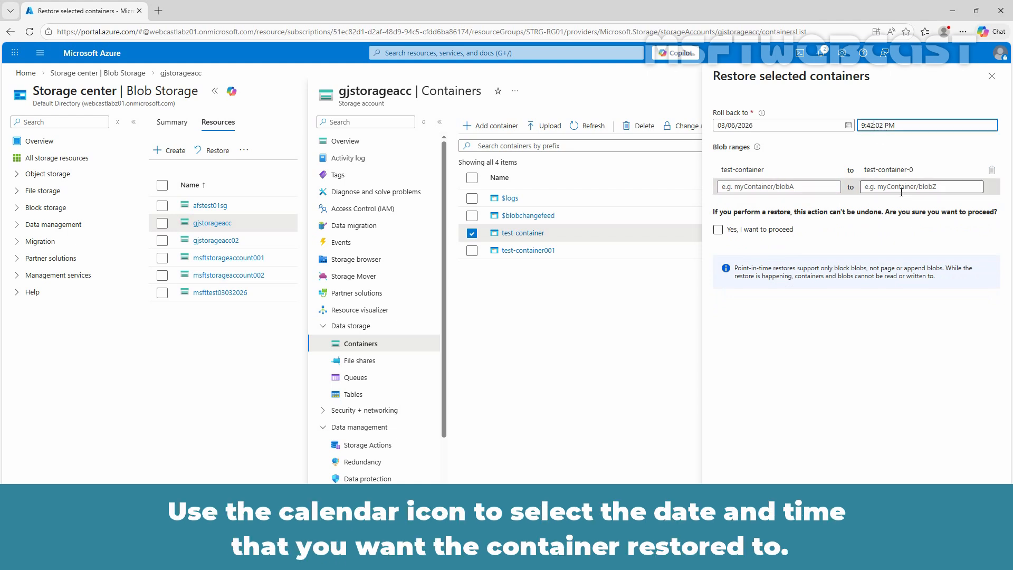
key(shift+Right)
key(shift+Right)
text(15)
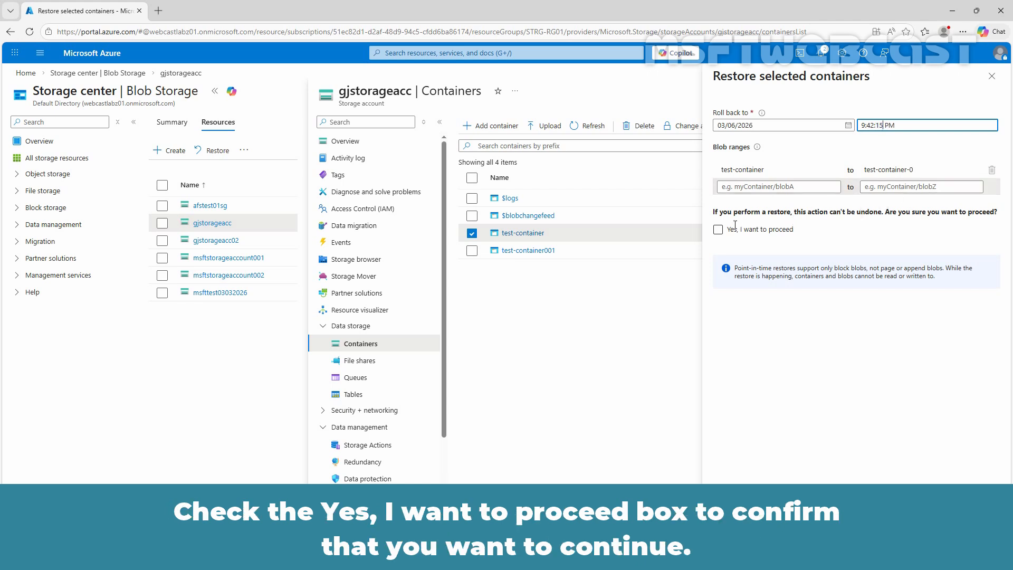
- Confirm the intention to proceed and start the point-in-time restore of test-container
click(719, 230)
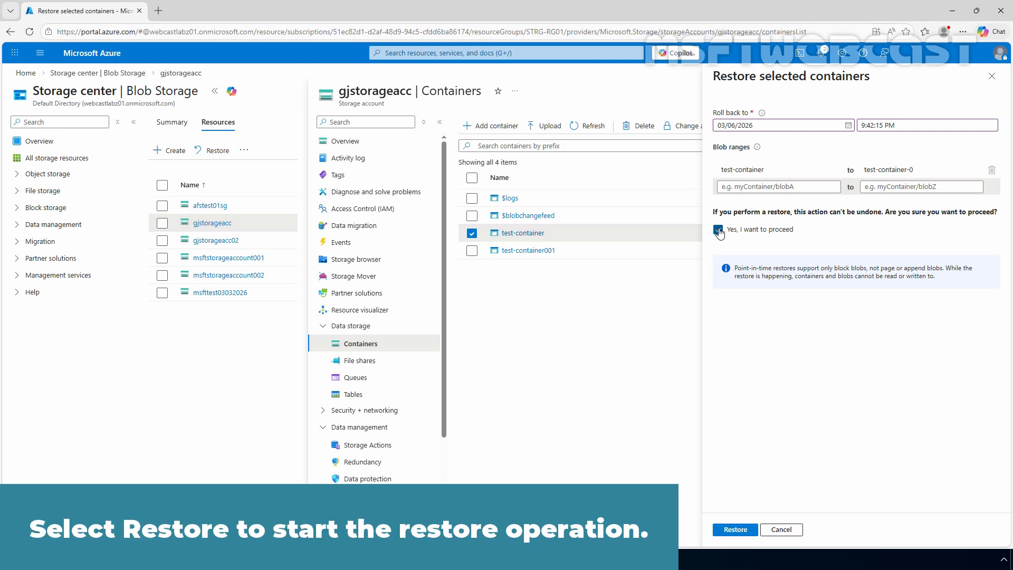
click(735, 531)
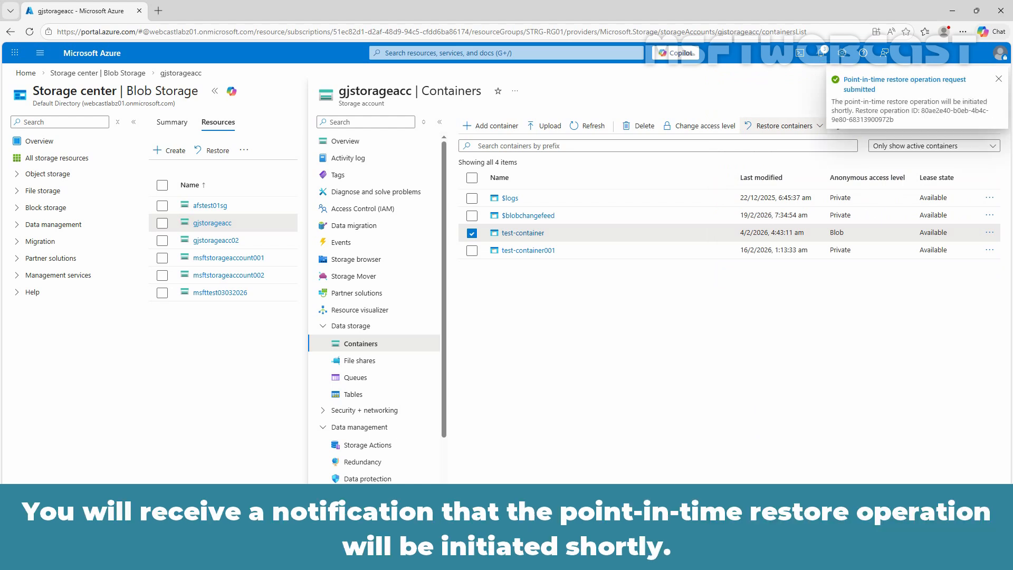
- Check container access in gjstorageacc during the restore, and expand the Restore blob ranges operation in the activity log
click(905, 92)
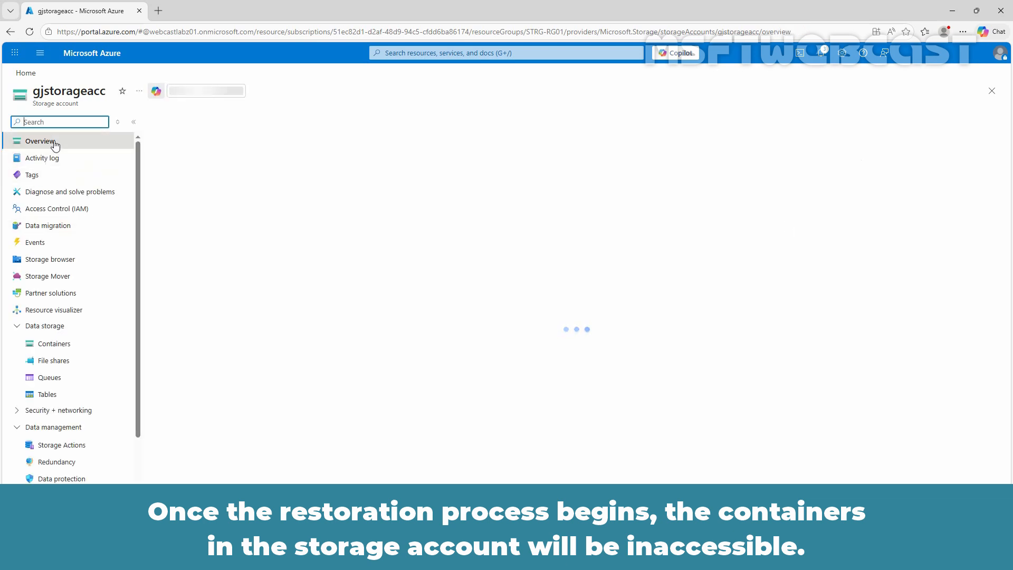
click(51, 347)
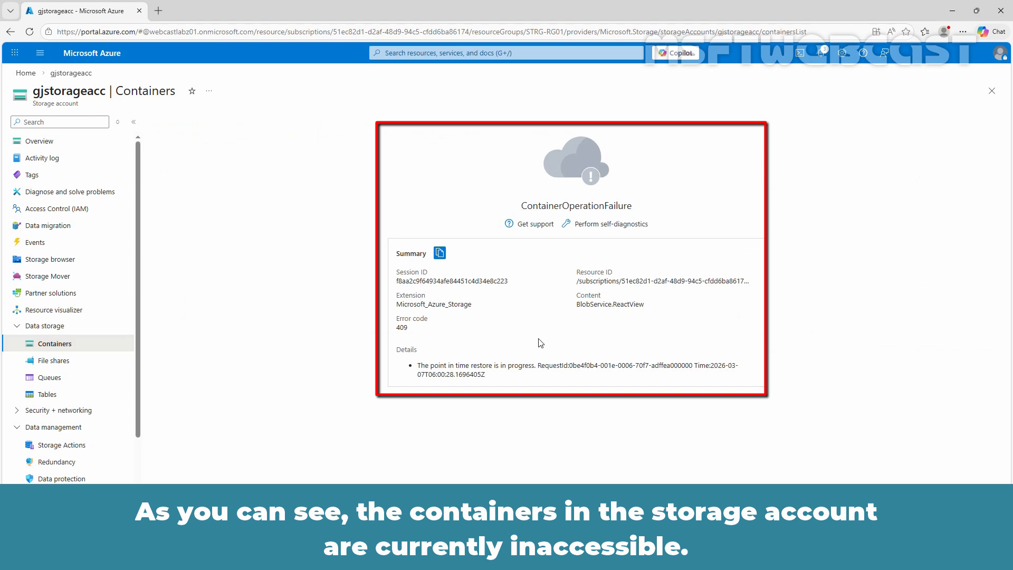
click(822, 53)
click(826, 110)
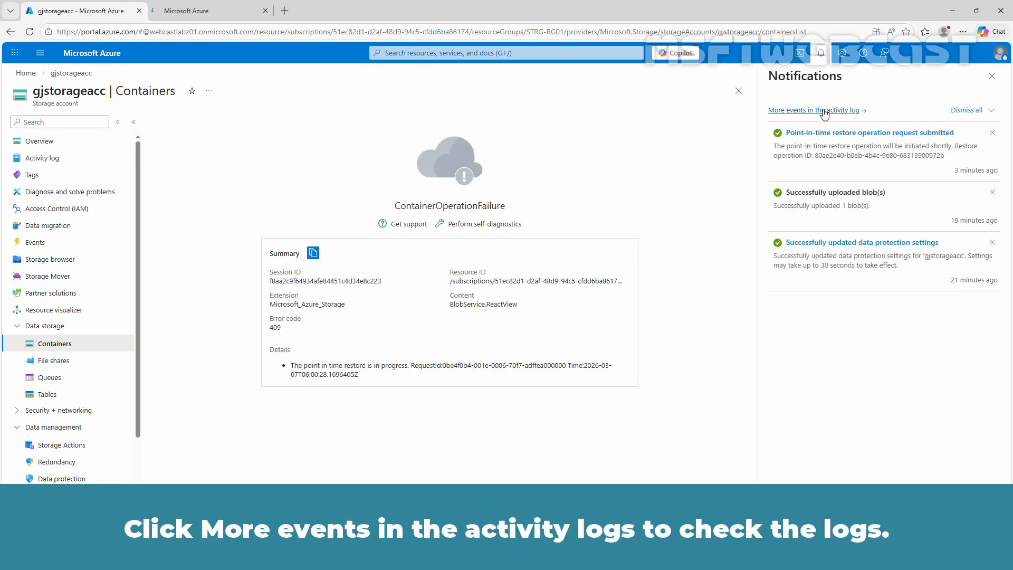
click(207, 16)
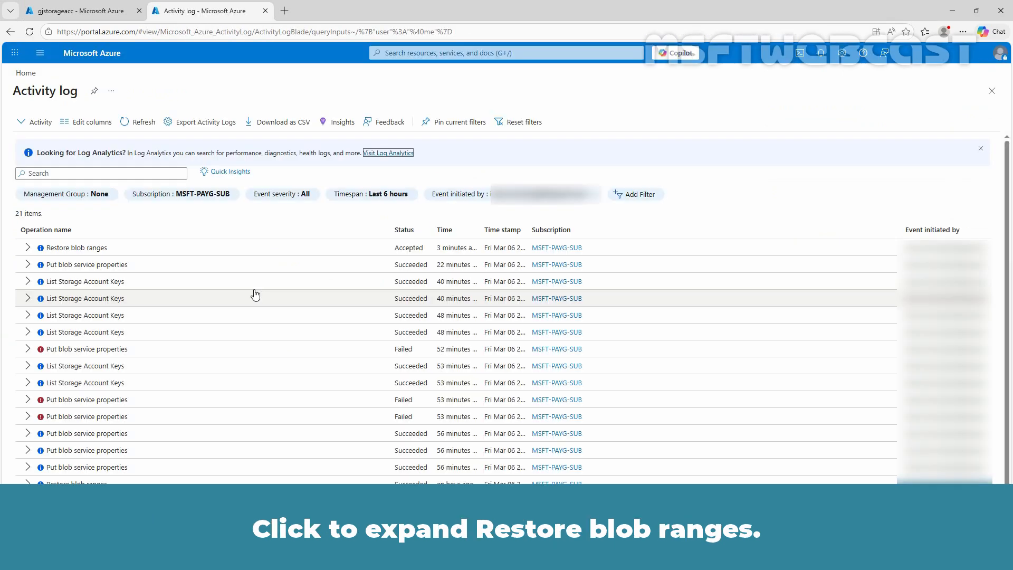
click(28, 248)
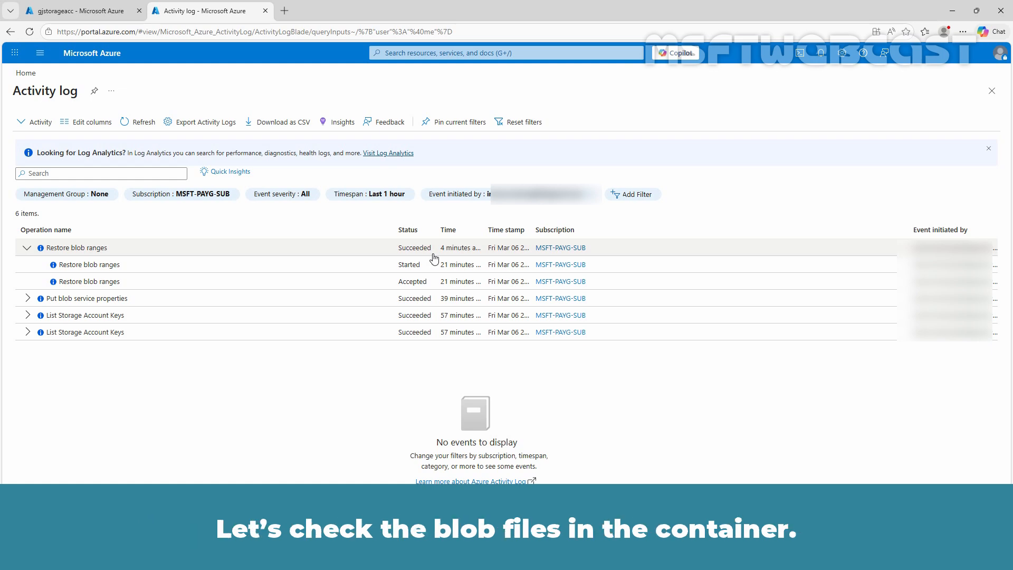
- Reload the gjstorageacc container list and view the contents of Sample Users File.txt in test-container
click(62, 12)
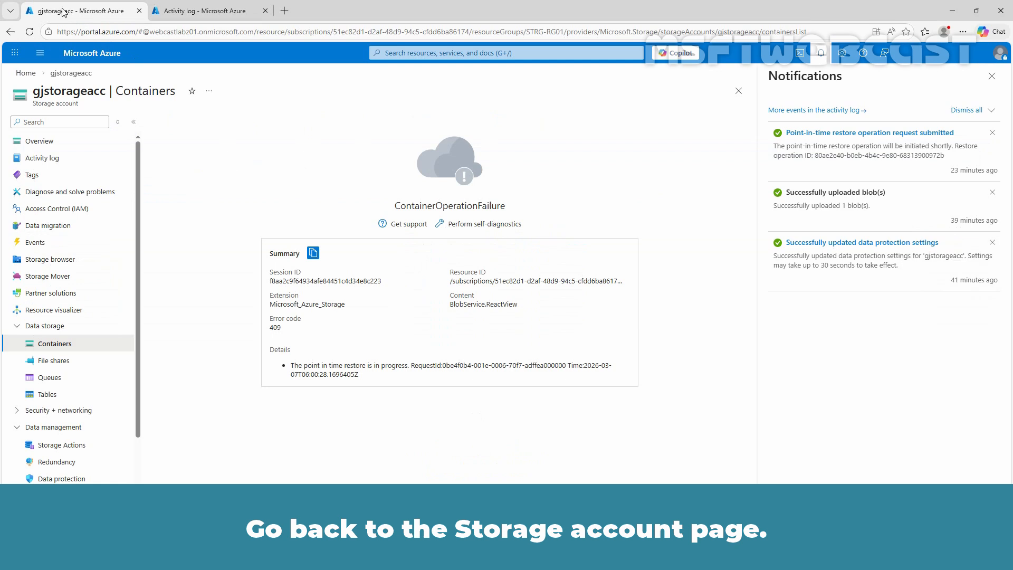
click(42, 143)
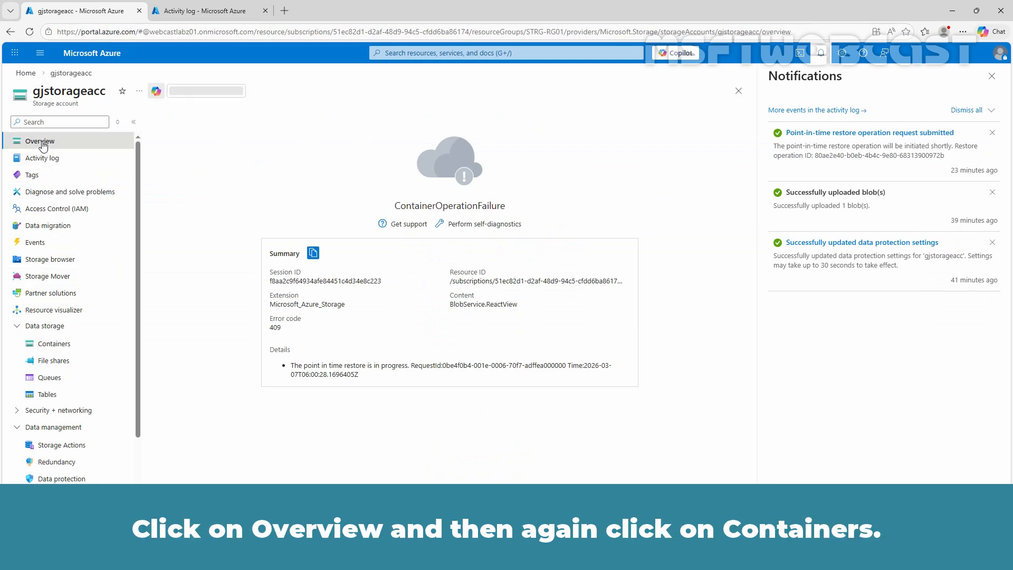
click(63, 346)
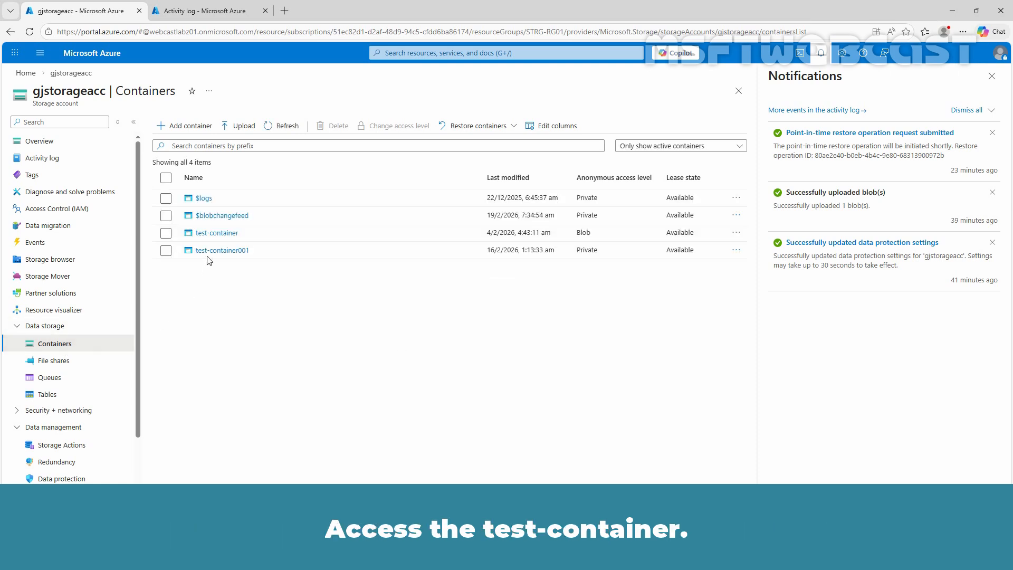
click(211, 232)
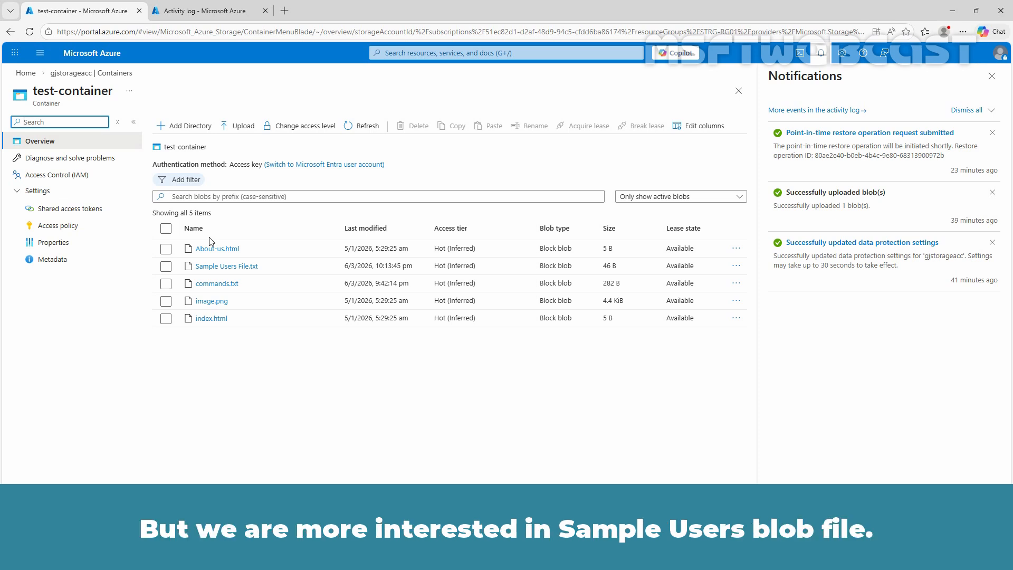
click(224, 266)
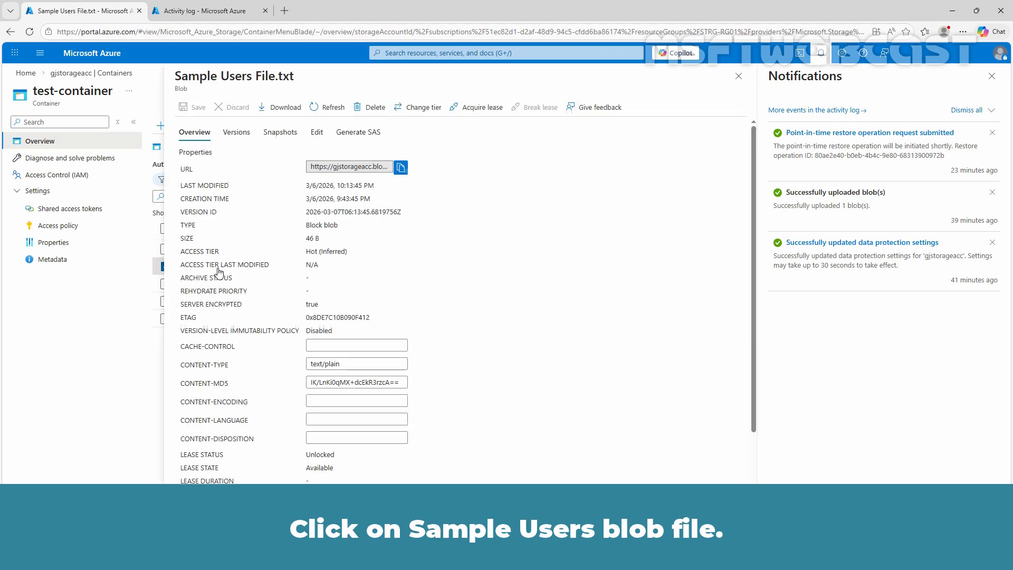
click(318, 134)
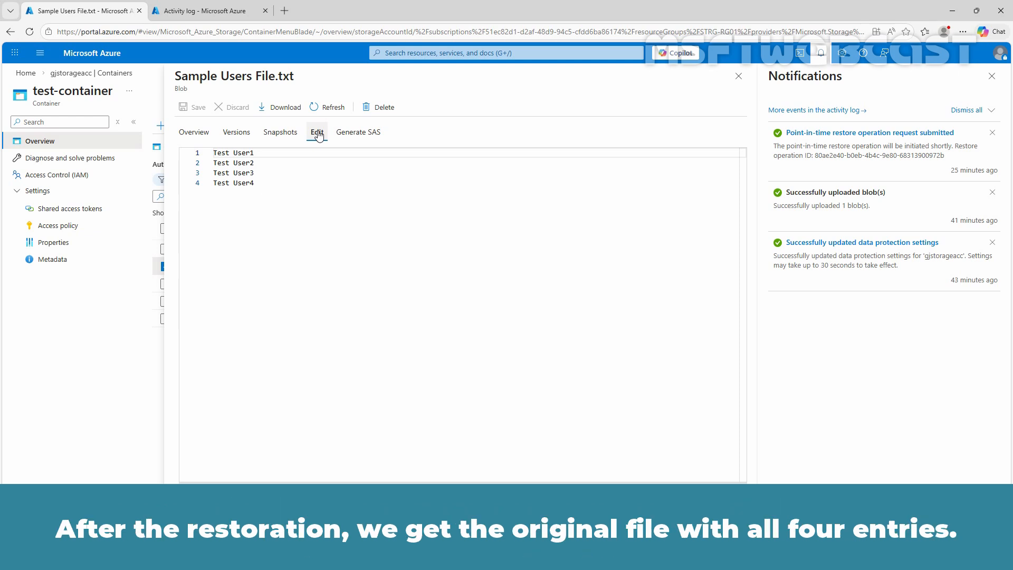
- Download the version of Sample Users File.txt modified 3/6/2026, 9:43:45 PM to check its contents
click(230, 136)
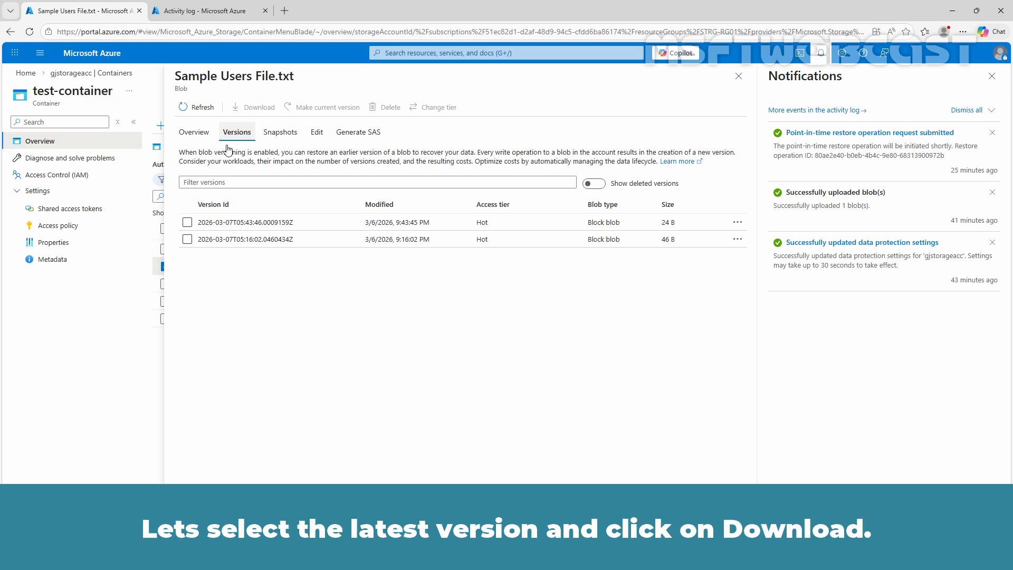
click(187, 223)
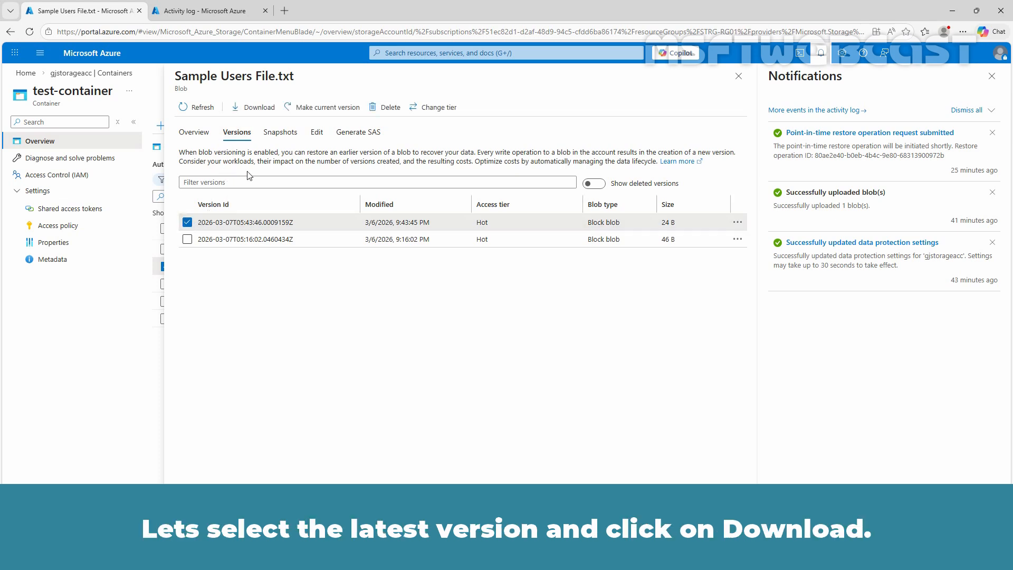
click(255, 107)
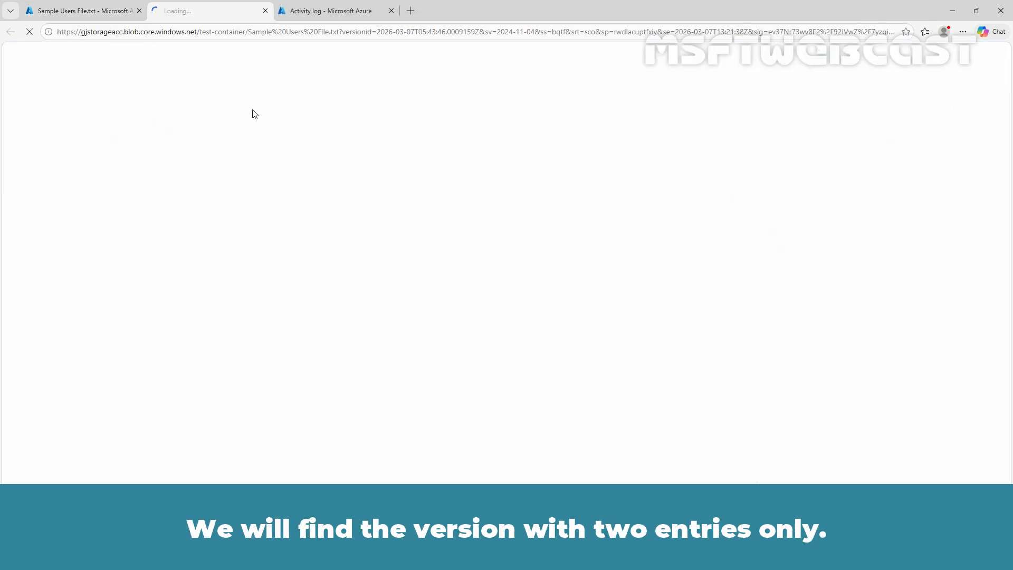